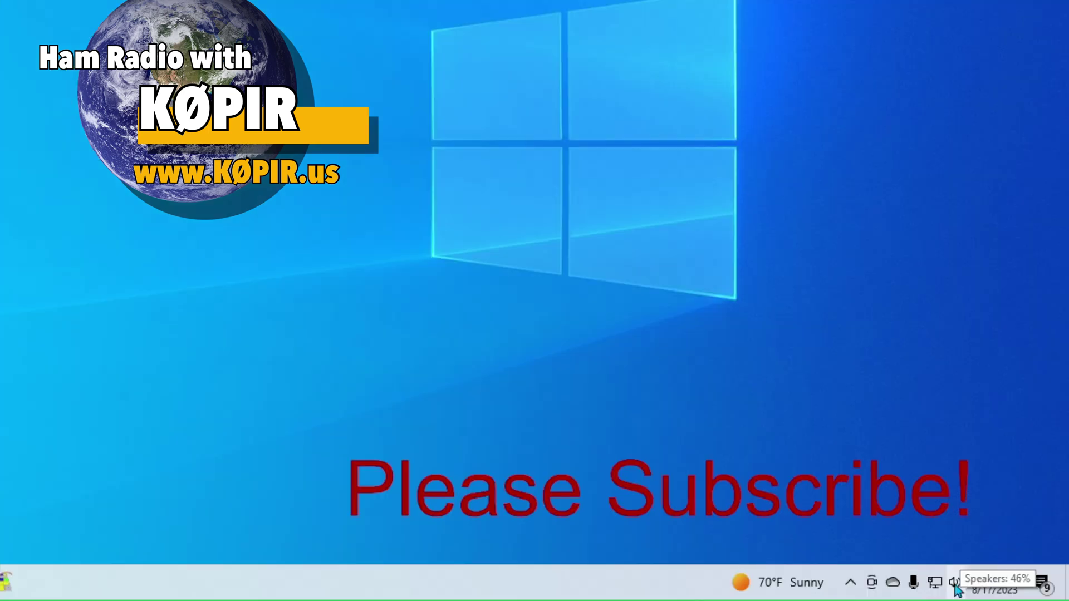
Open the Windows Sound control panel on its Playback devices list
right_click(956, 585)
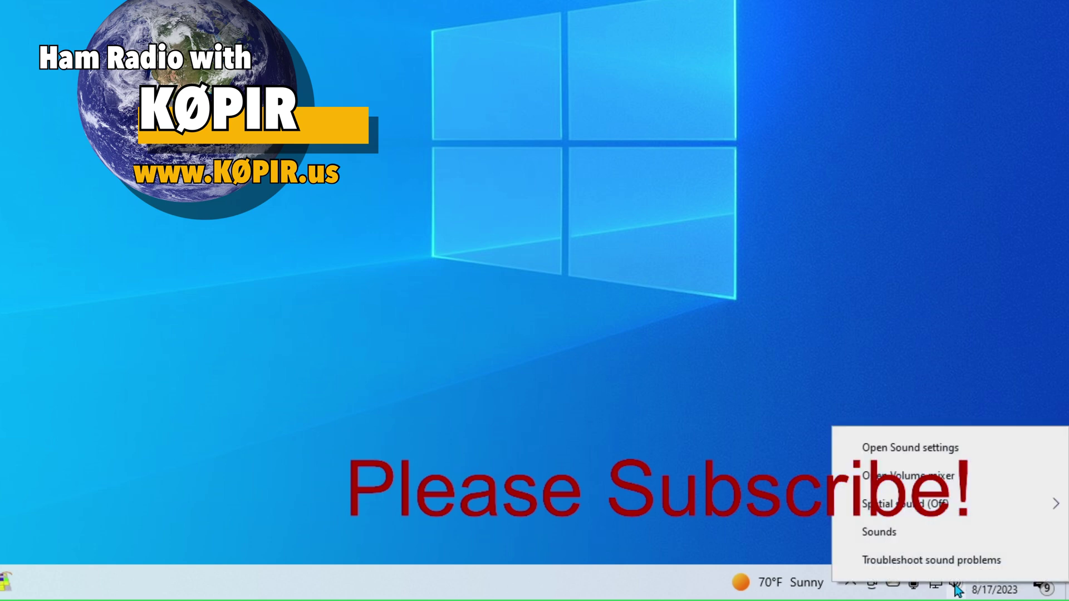
click(930, 530)
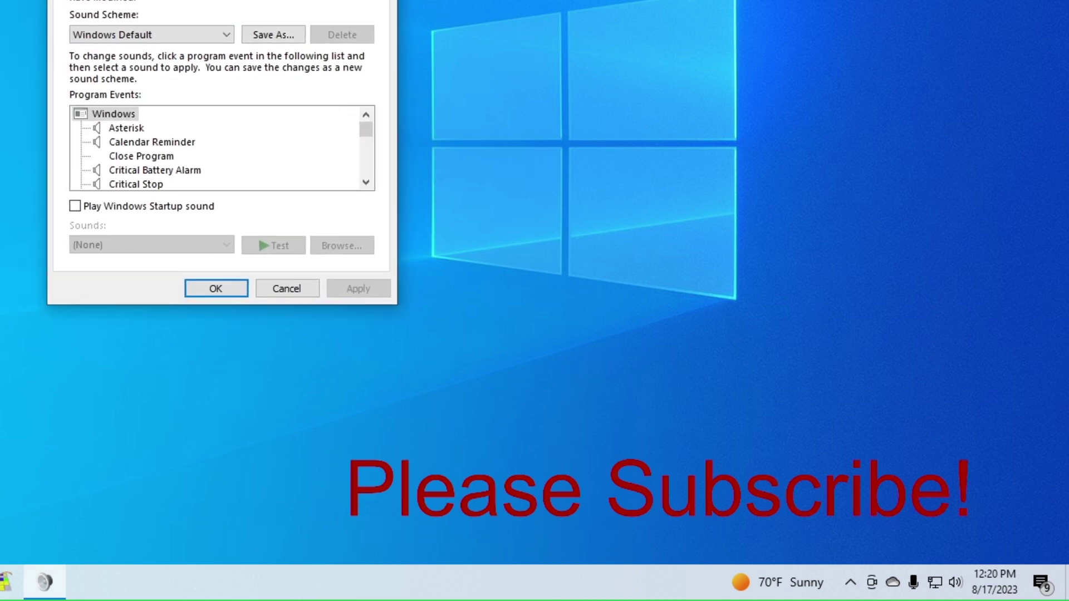
key(ctrl+shift+Tab)
key(ctrl+shift+Tab)
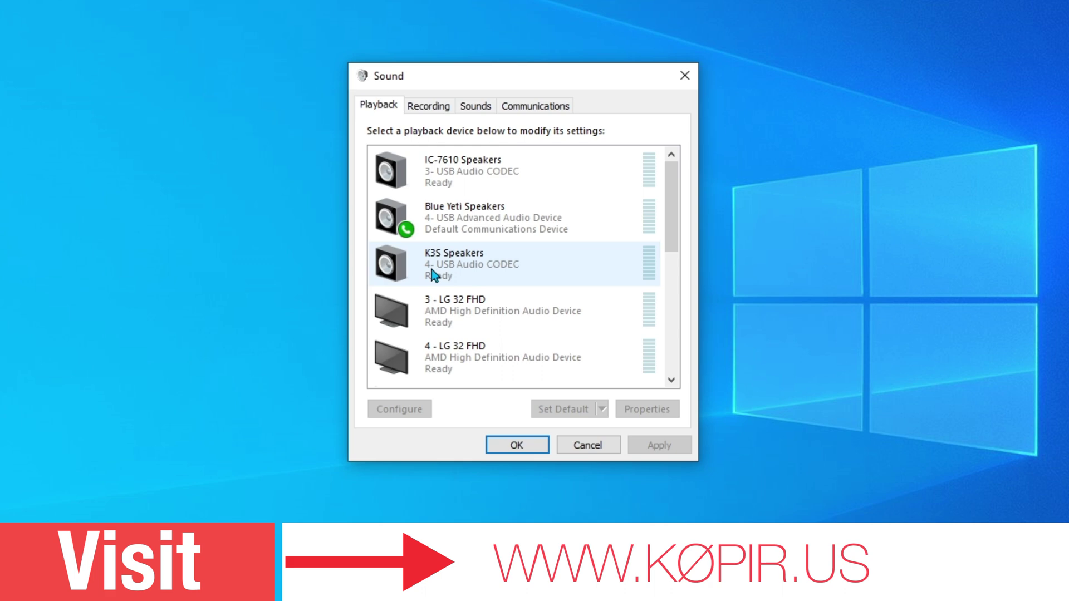
Review the K3S Speakers device name in its Properties and confirm with OK
click(509, 270)
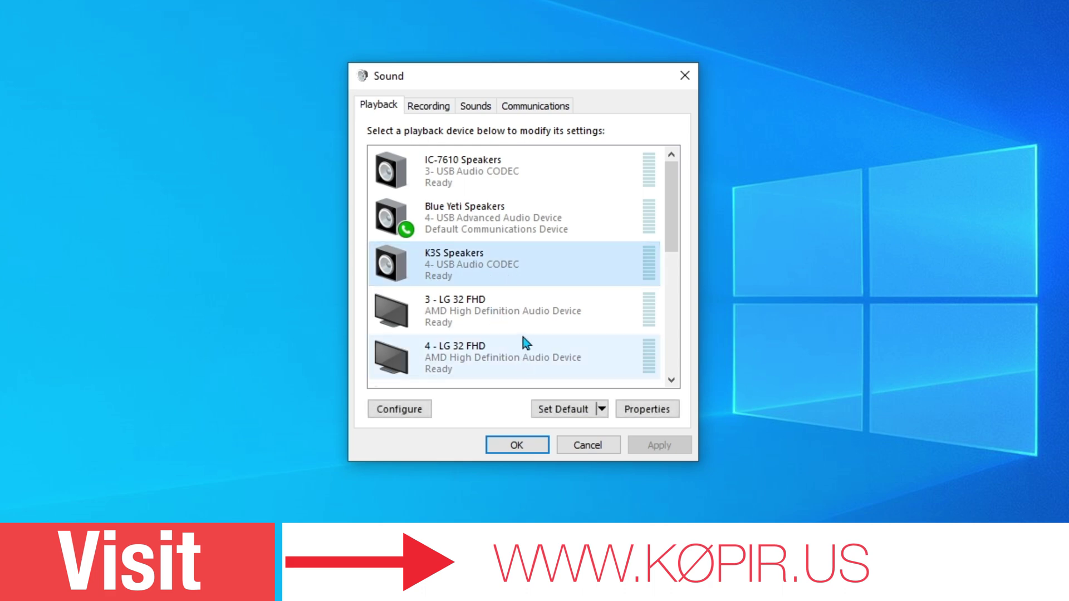
click(634, 415)
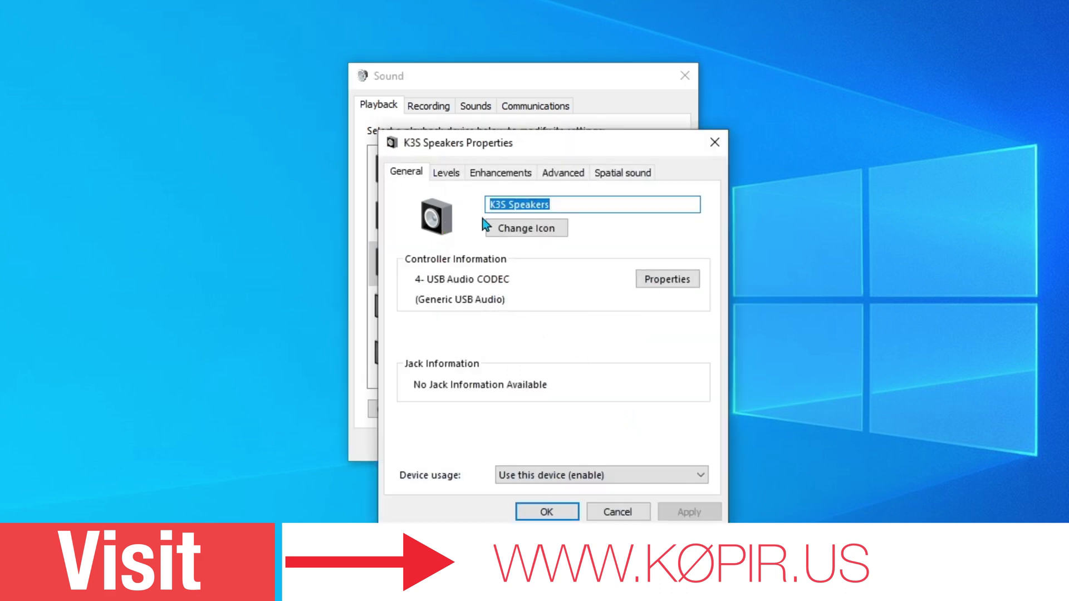
click(505, 204)
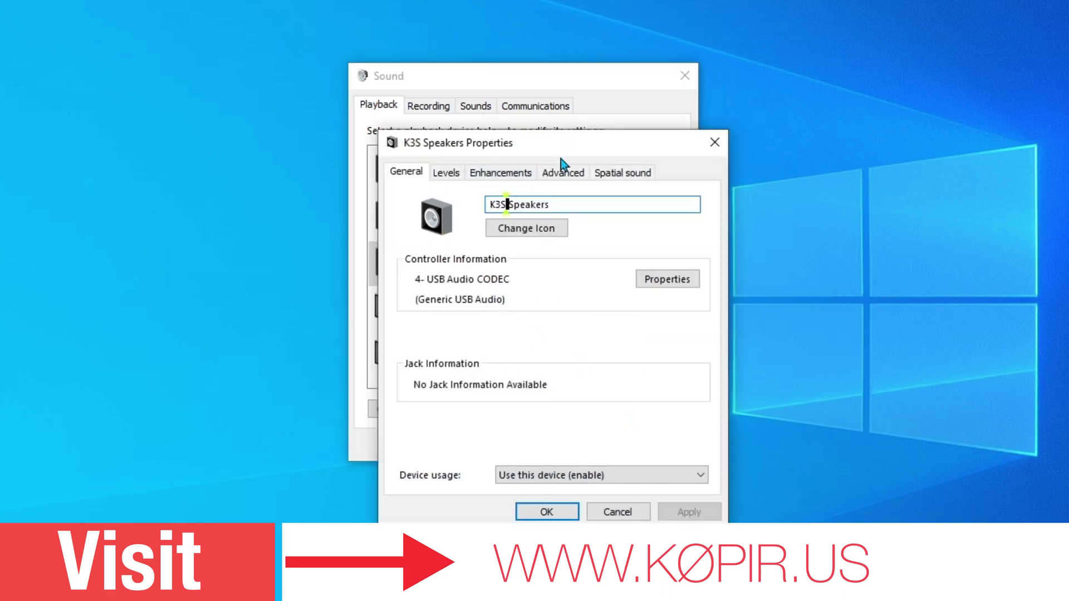
click(545, 512)
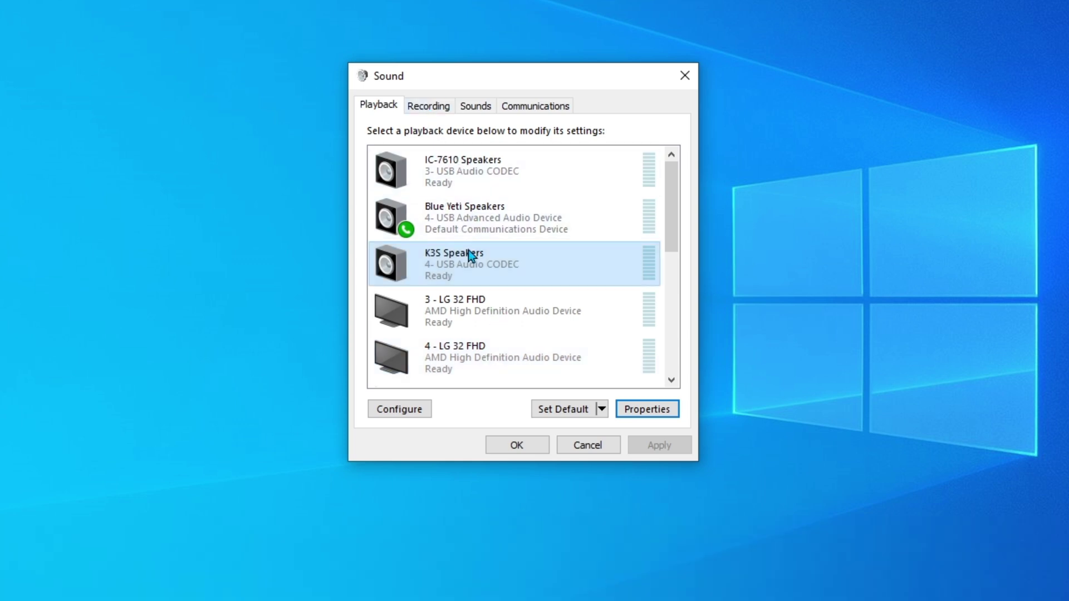
Rename the Microphone recording device to 'Blue Microphone' and close the Sound panel
click(427, 109)
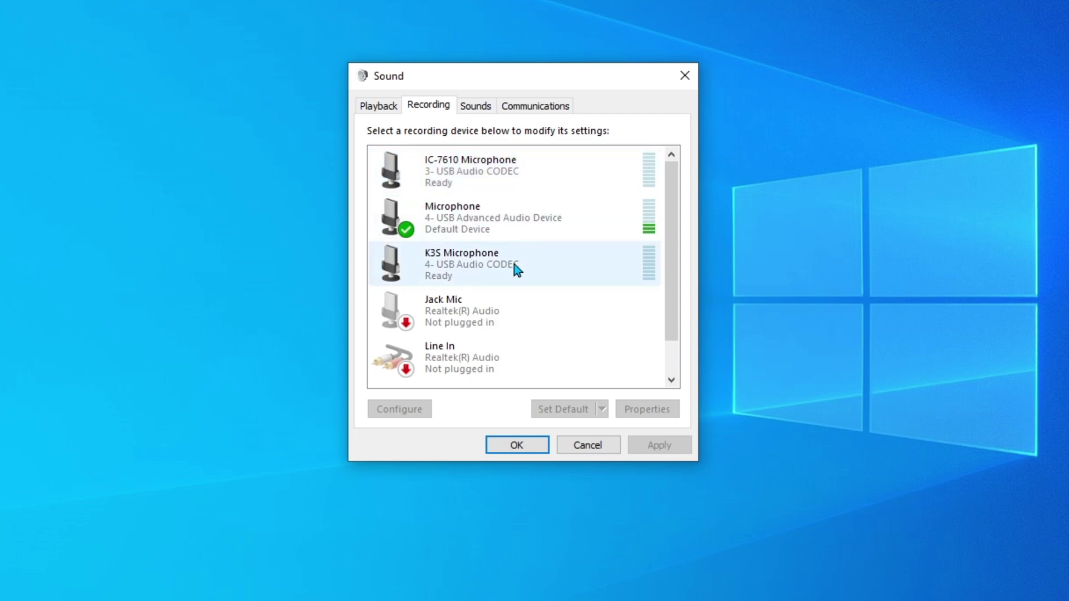
click(507, 223)
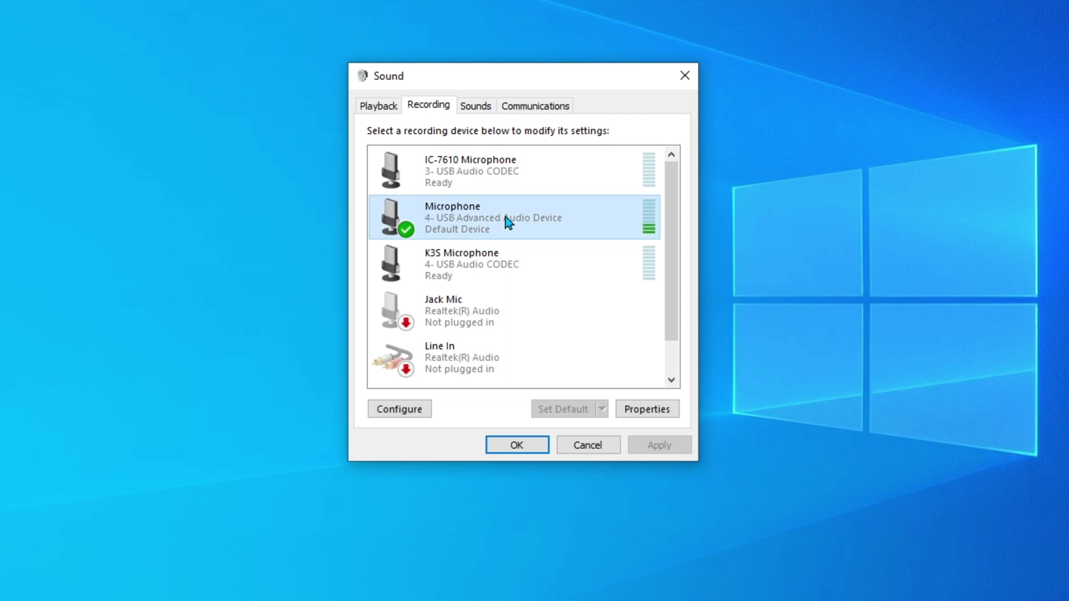
right_click(508, 223)
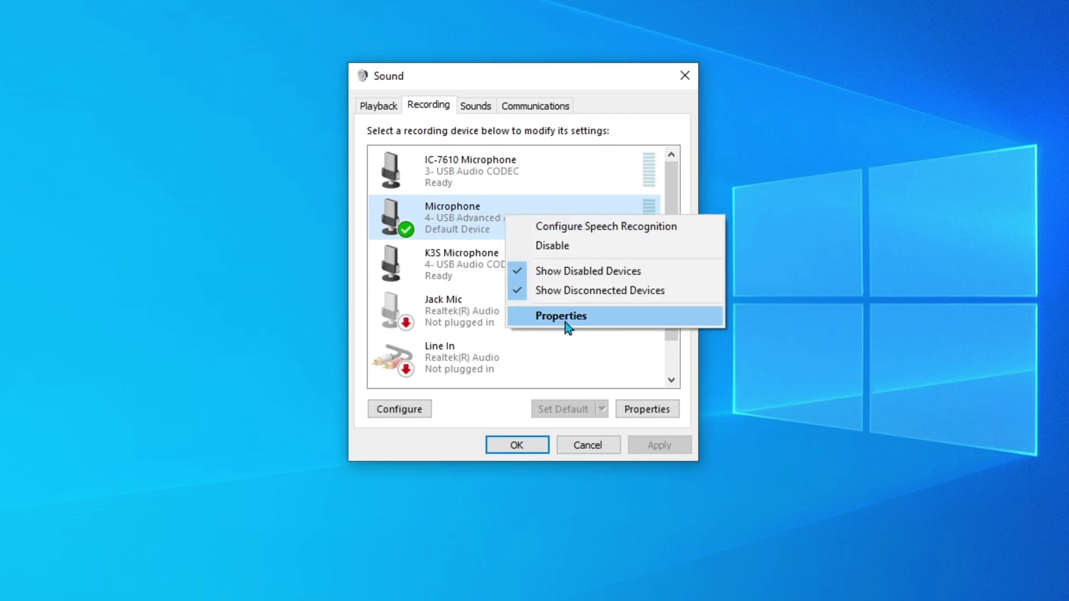
click(566, 323)
click(490, 204)
text(Blue Microphone)
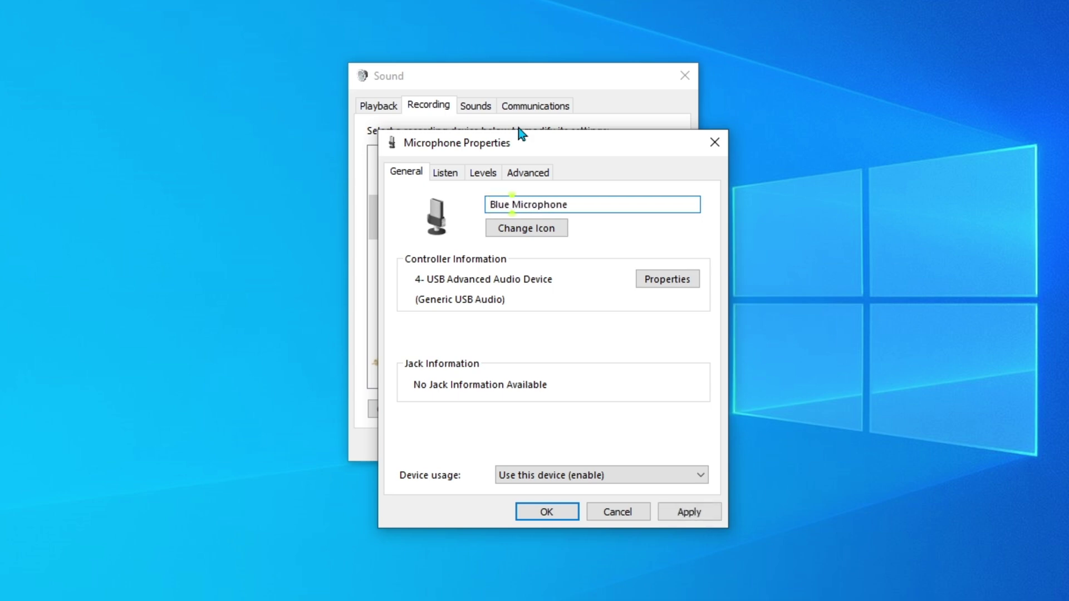
click(566, 512)
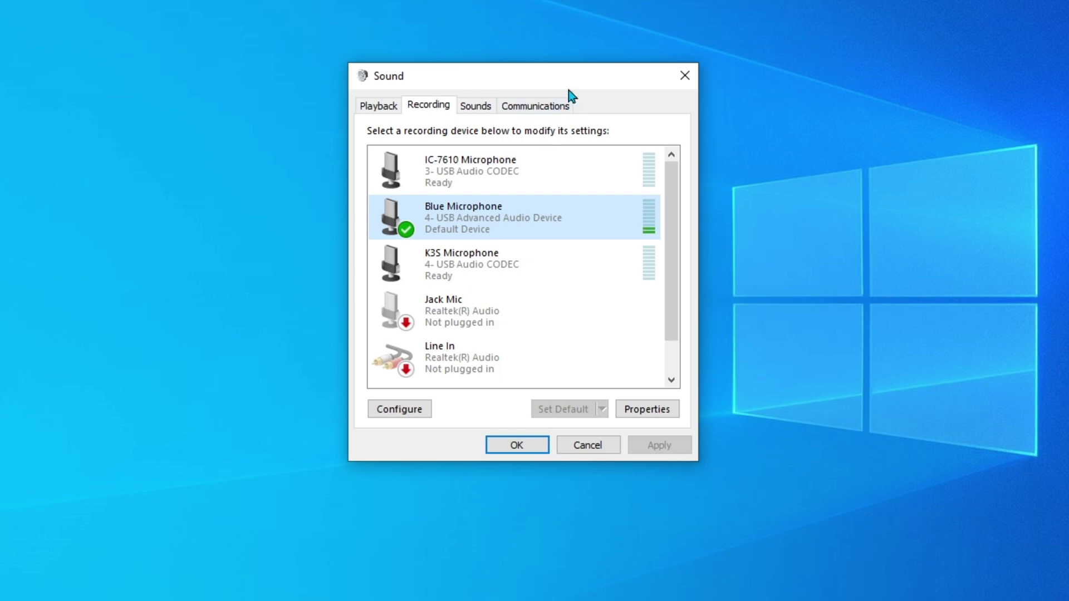
click(530, 451)
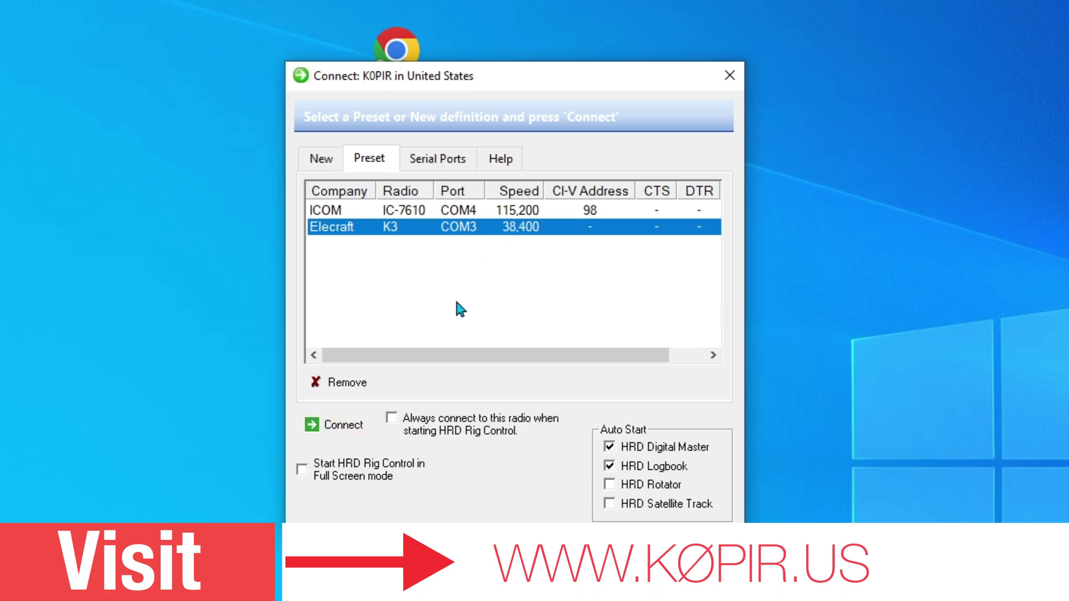
Connect HRD Rig Control to the Elecraft K3 preset on COM3
click(333, 431)
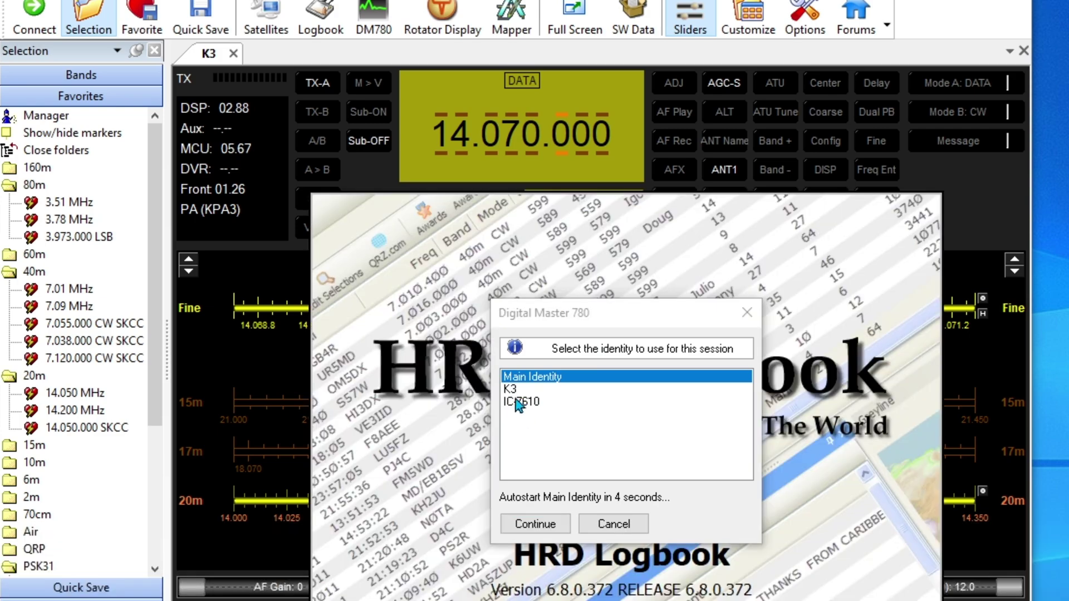
Start Digital Master 780 with the K3 session identity
key(Down)
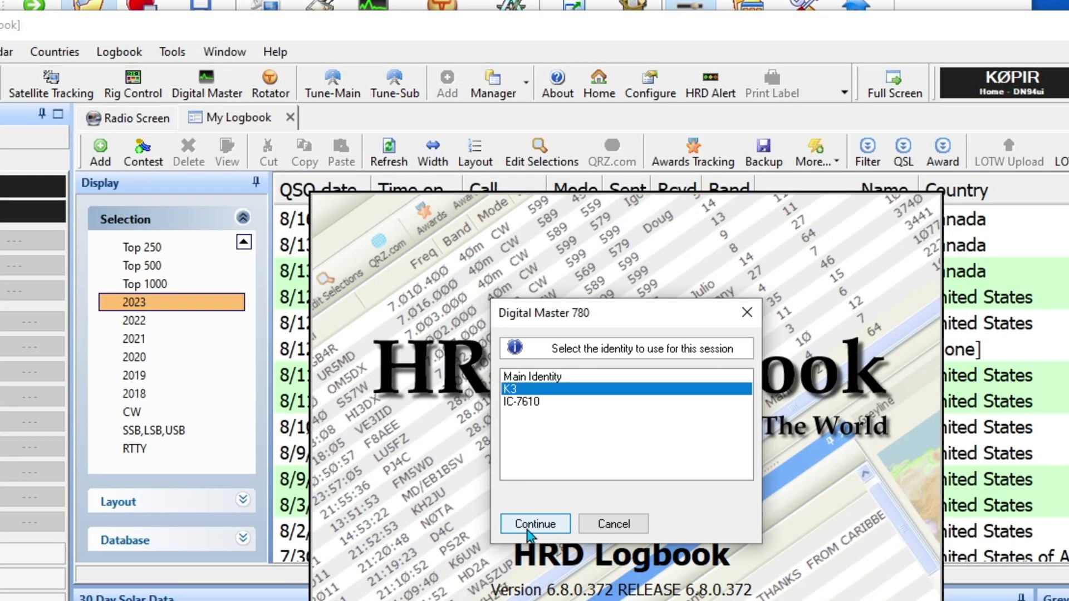
click(529, 529)
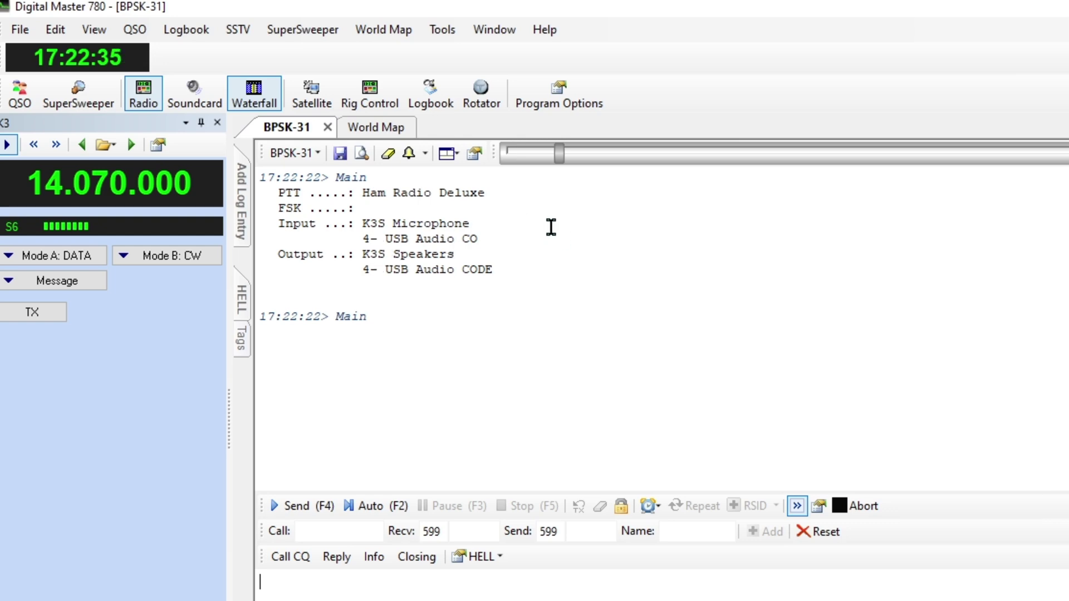
Check DM780's soundcard options, keeping K3S Microphone as the input device
click(556, 101)
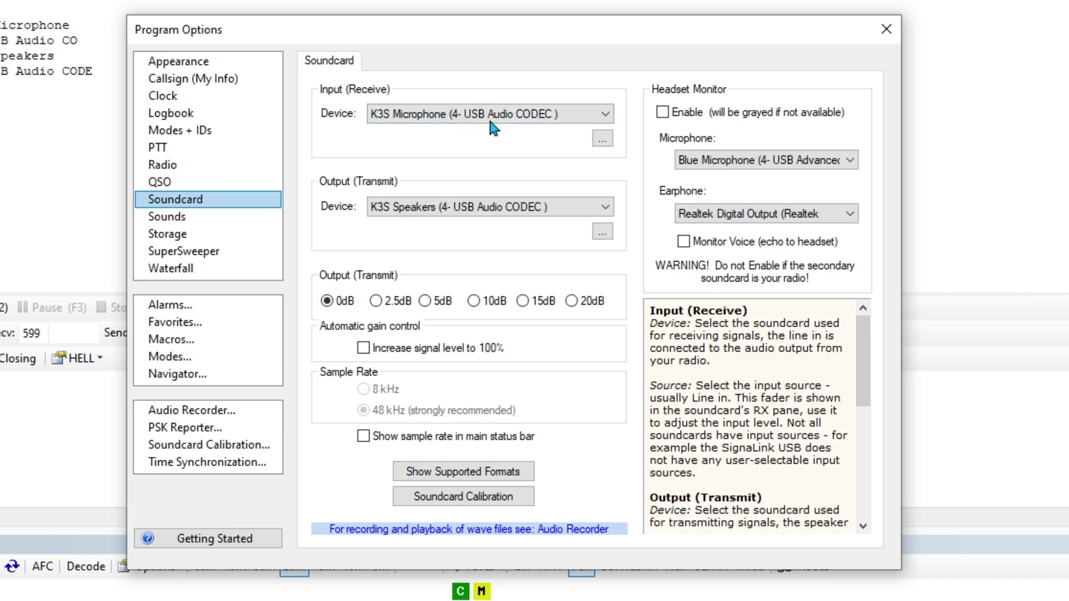
click(593, 119)
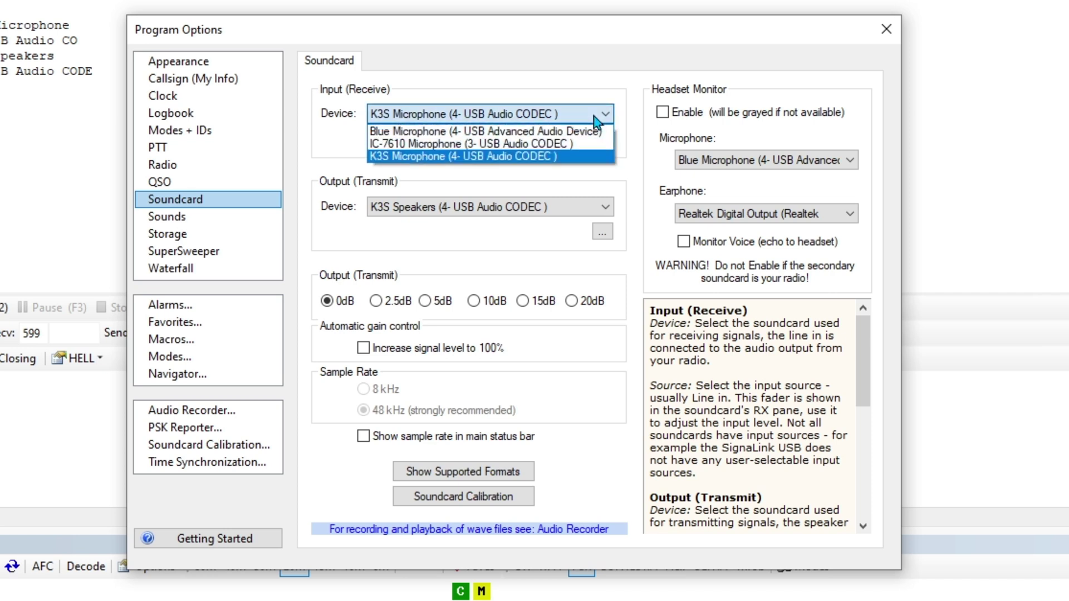
click(588, 78)
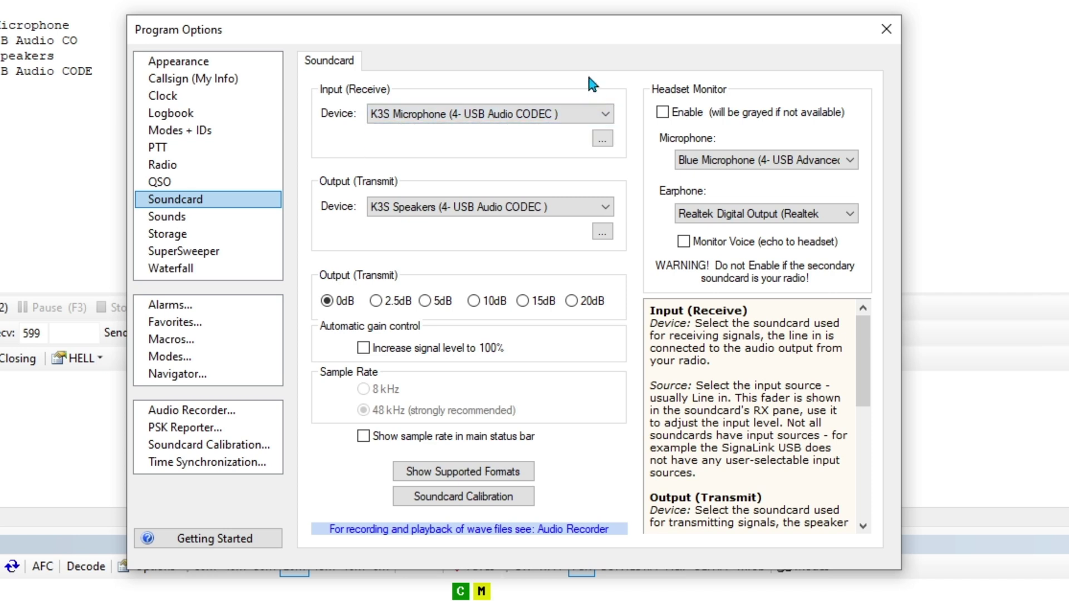
click(886, 29)
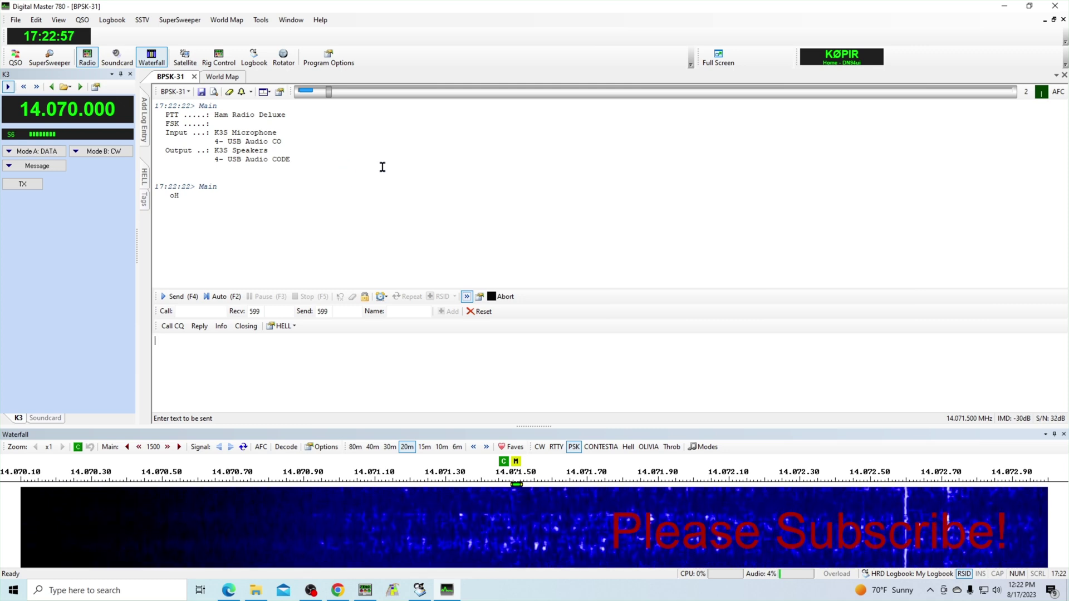
Exit DM780 and reopen HRD Rig Control's Connect dialog with the saved presets
click(23, 39)
click(15, 20)
click(37, 135)
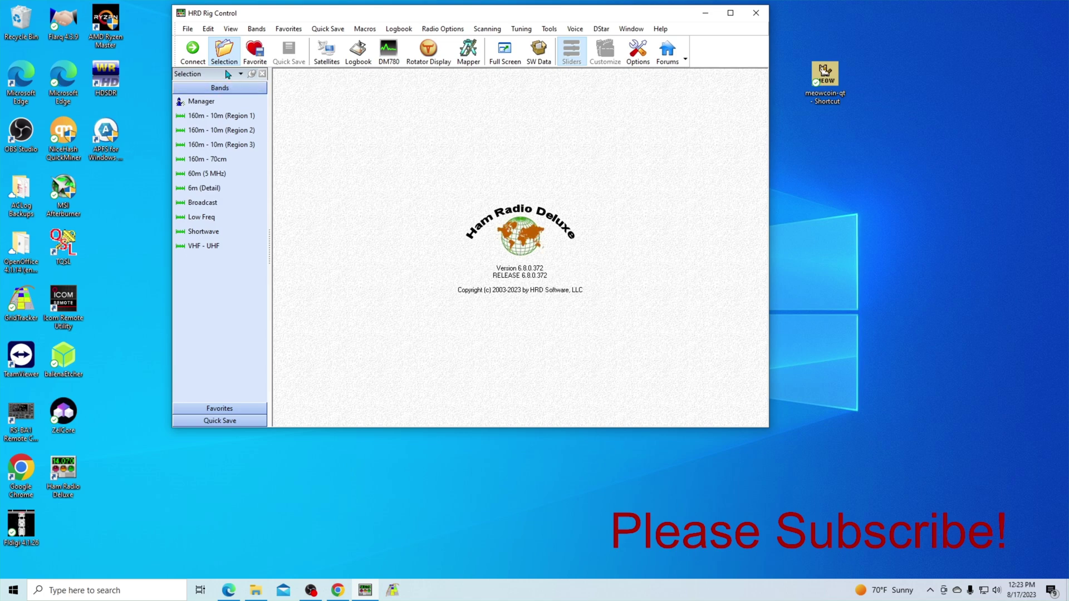
click(193, 53)
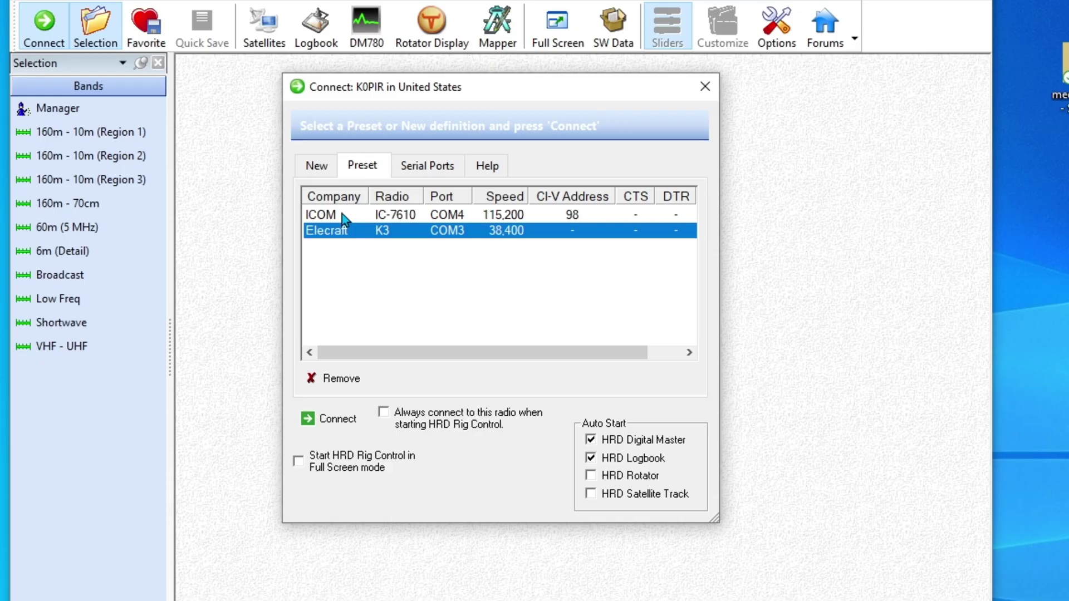
Connect to the ICOM IC-7610 preset and start DM780 with the IC-7610 identity
click(375, 167)
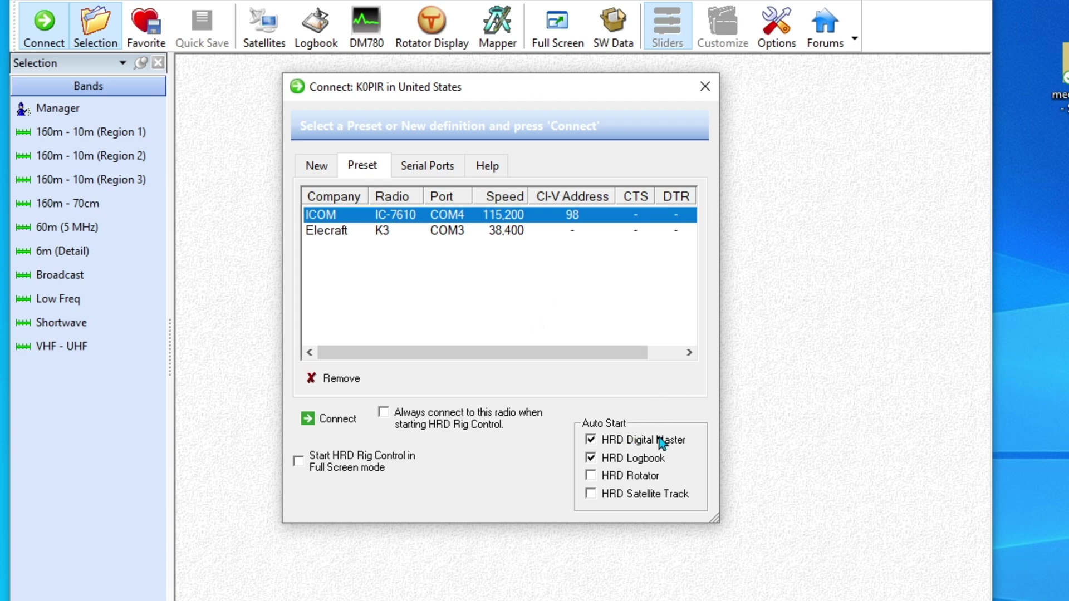
click(348, 426)
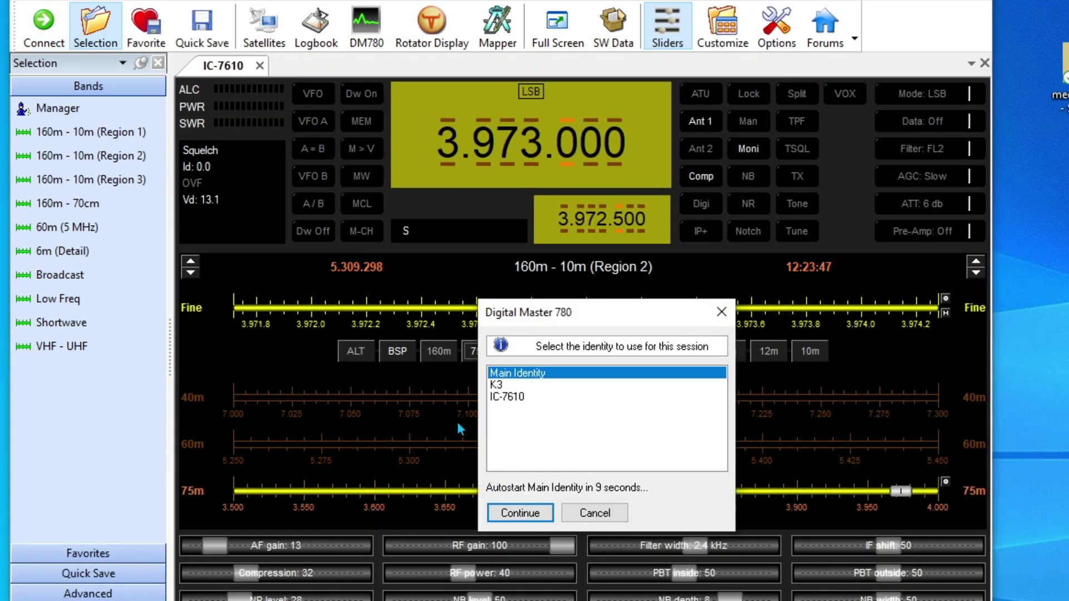
click(504, 398)
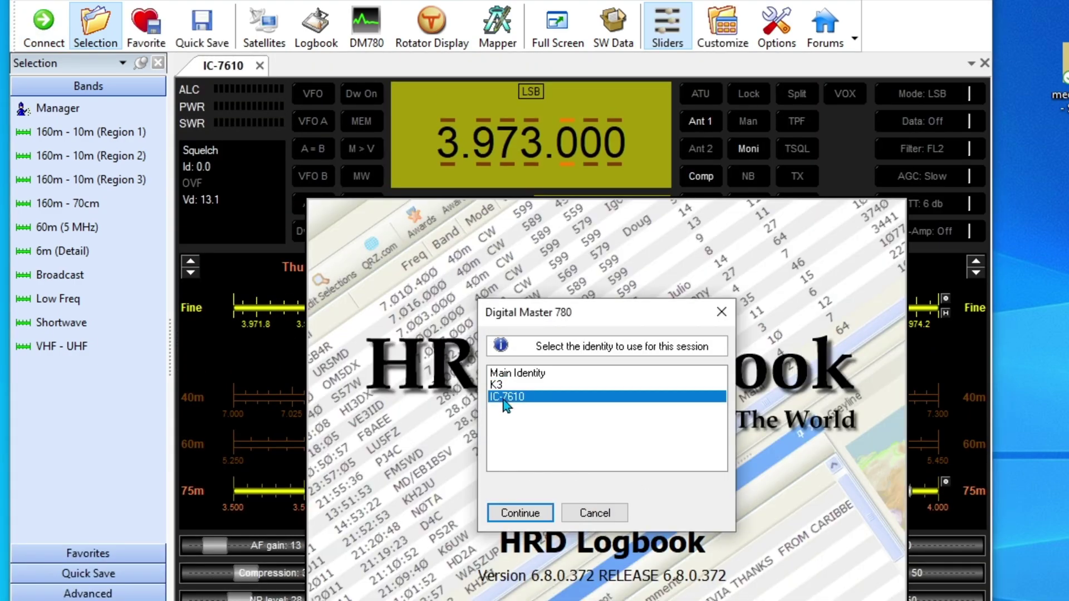
click(518, 513)
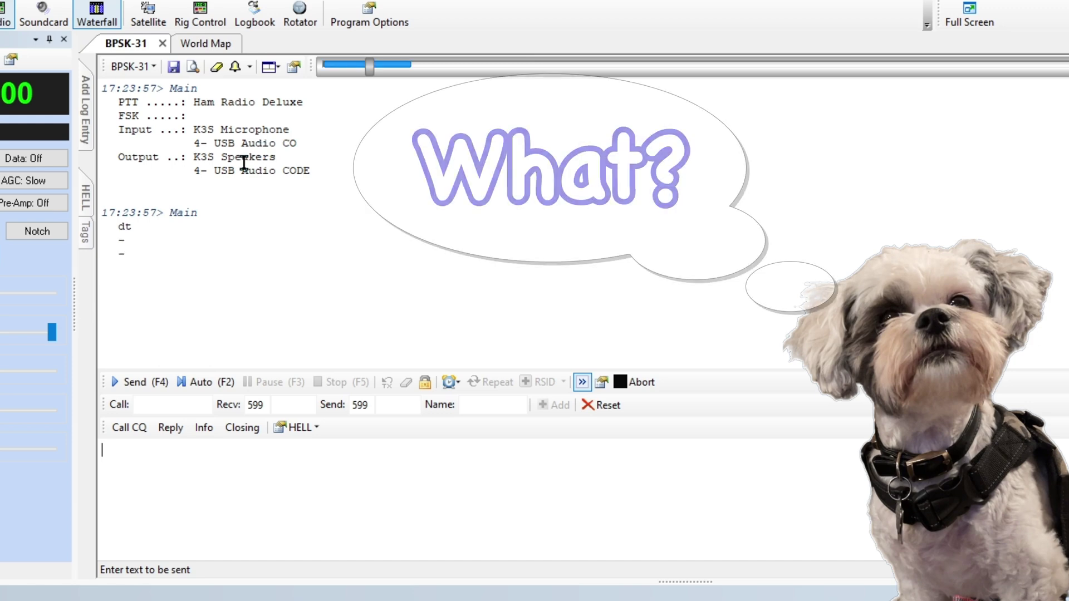
Set DM780's soundcard input to IC-7610 Microphone and output to IC-7610 Speakers
click(376, 21)
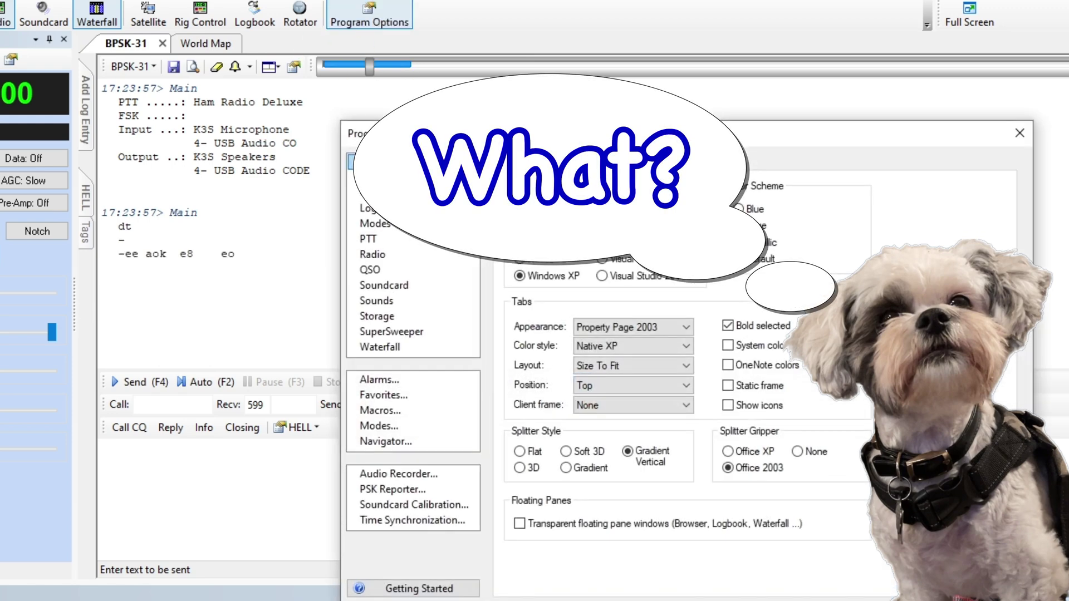
click(400, 294)
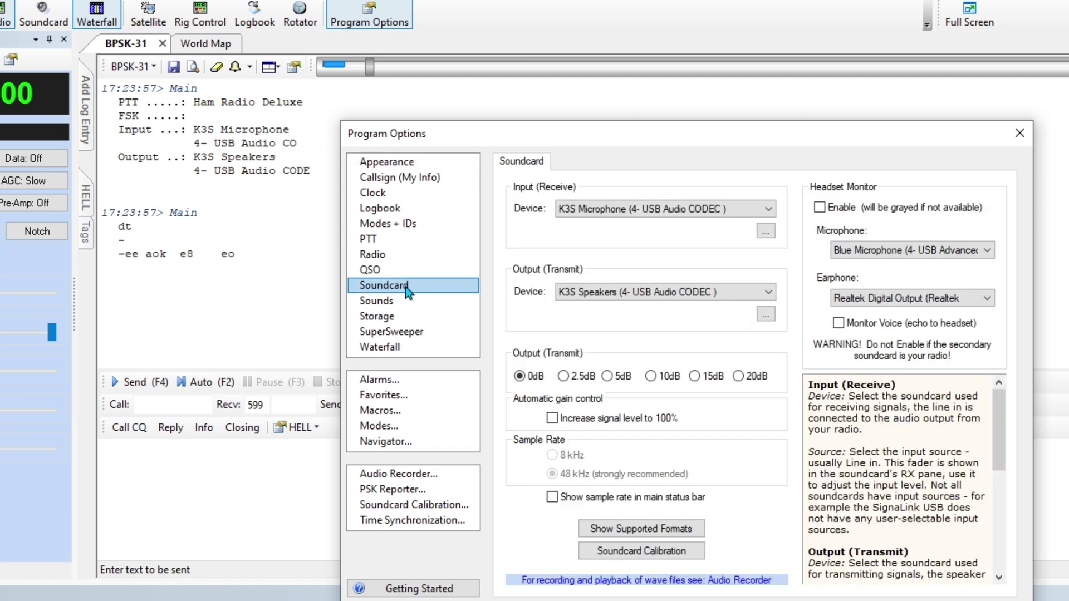
click(684, 214)
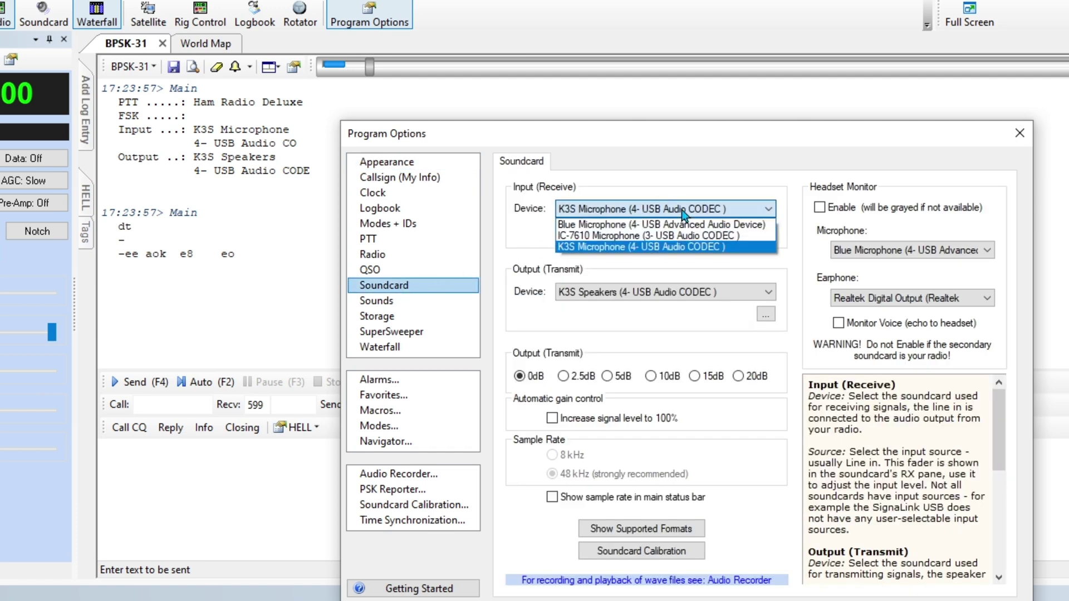
click(676, 234)
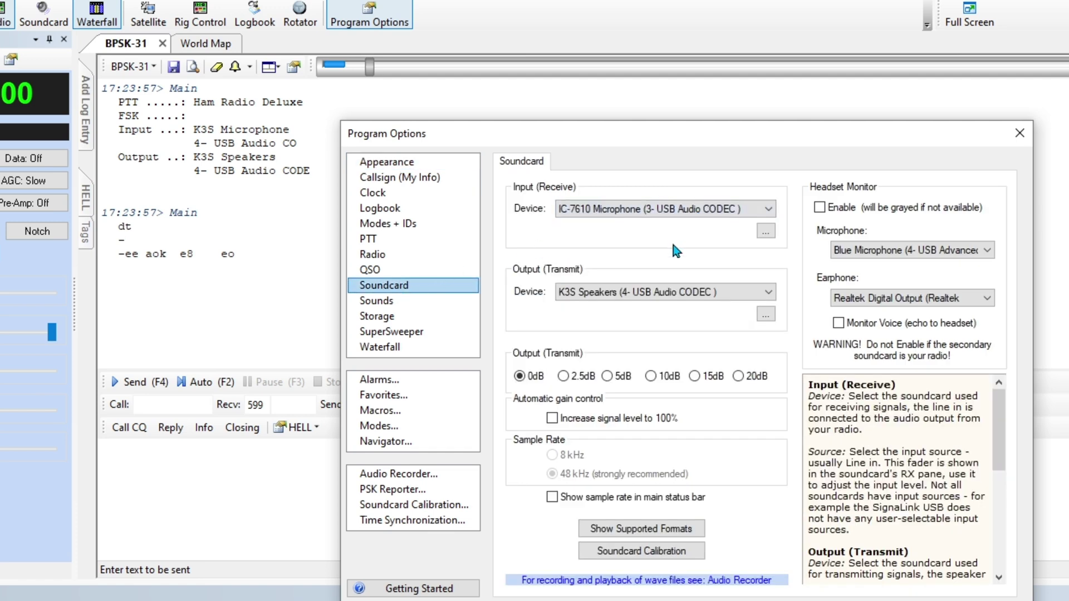
click(649, 294)
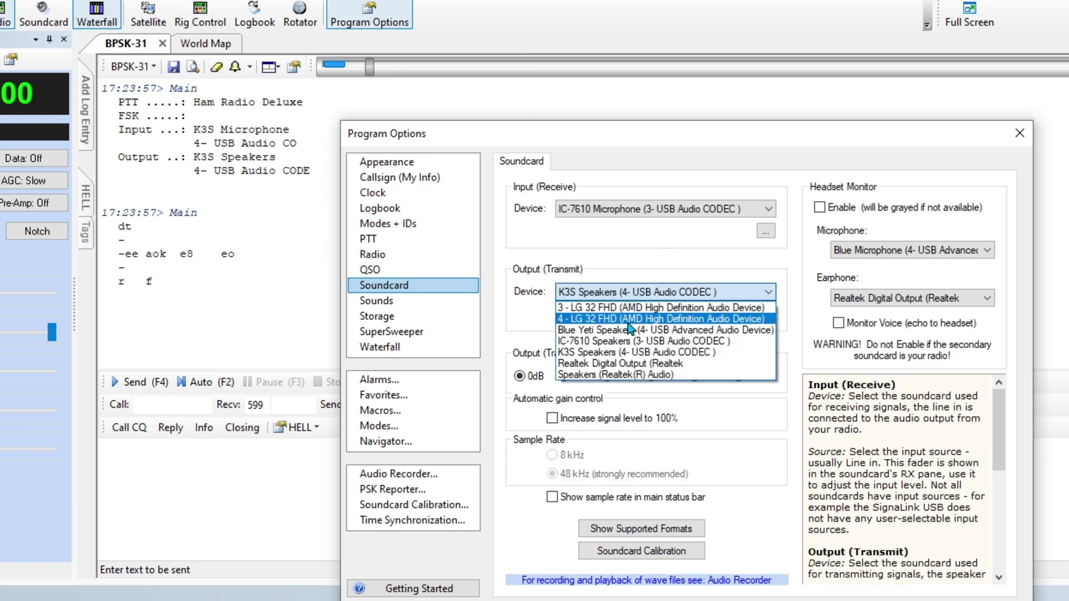
click(625, 341)
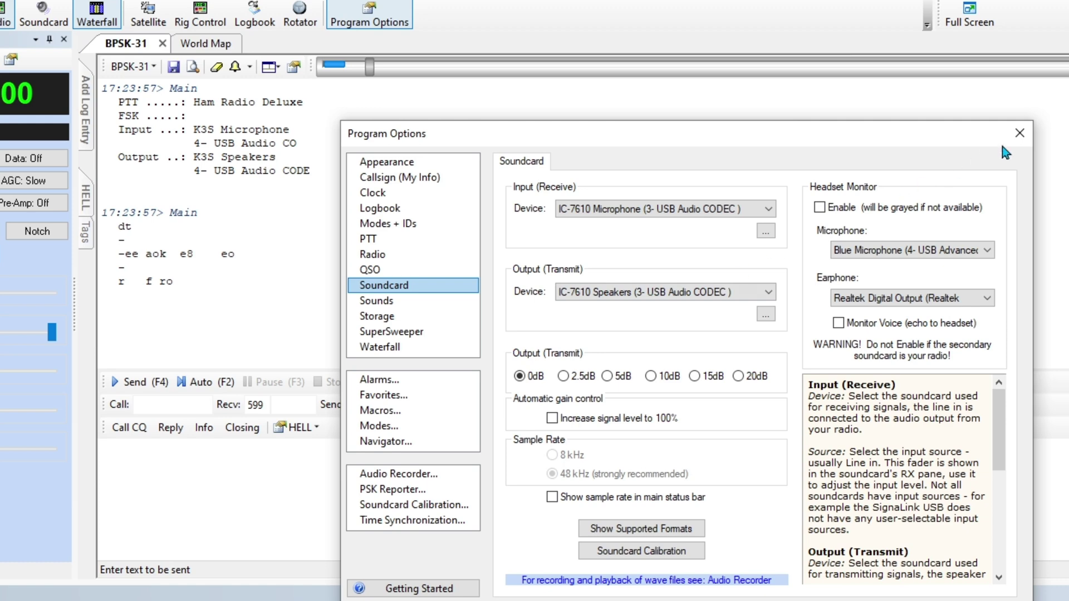
click(1019, 135)
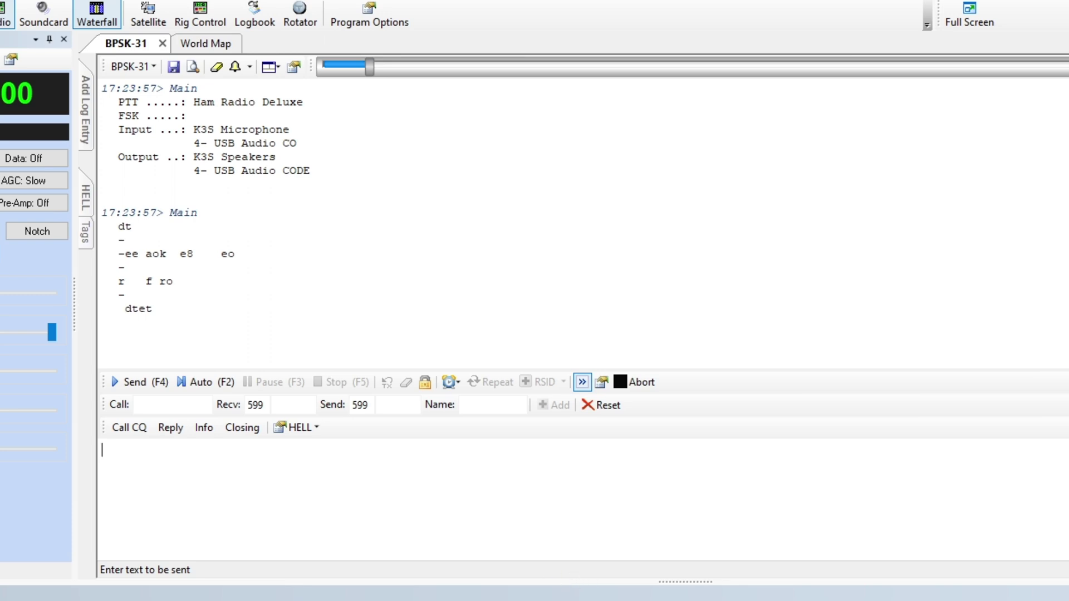
Tune the IC-7610 to 20m PSK at 14.070 MHz from the waterfall toolbar
click(573, 447)
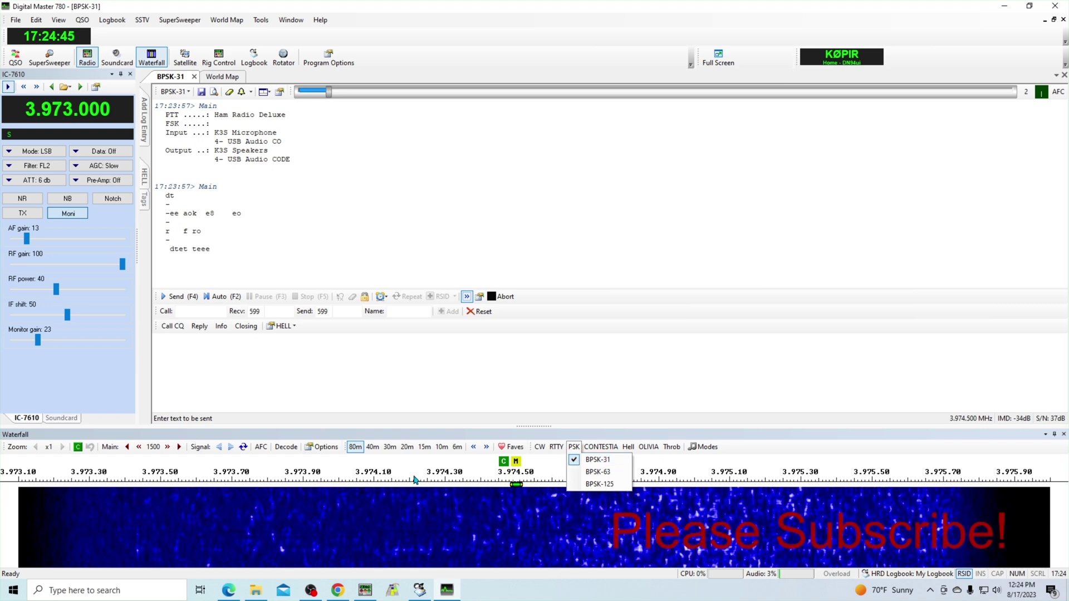
mouse_move(405, 453)
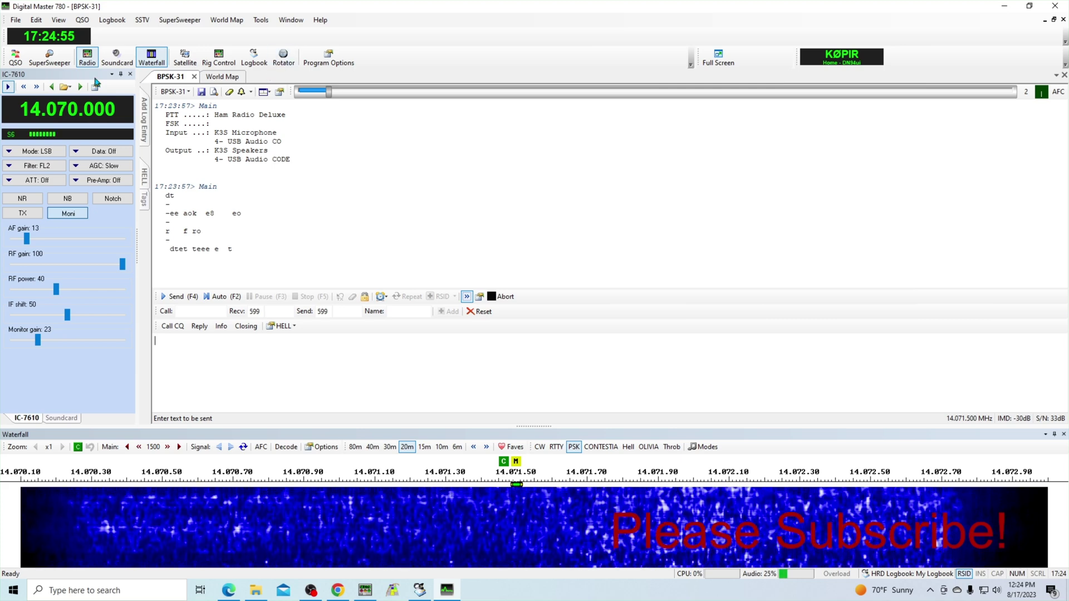
Exit DM780 and relaunch it, confirming the K3 identity in the session prompt
click(16, 22)
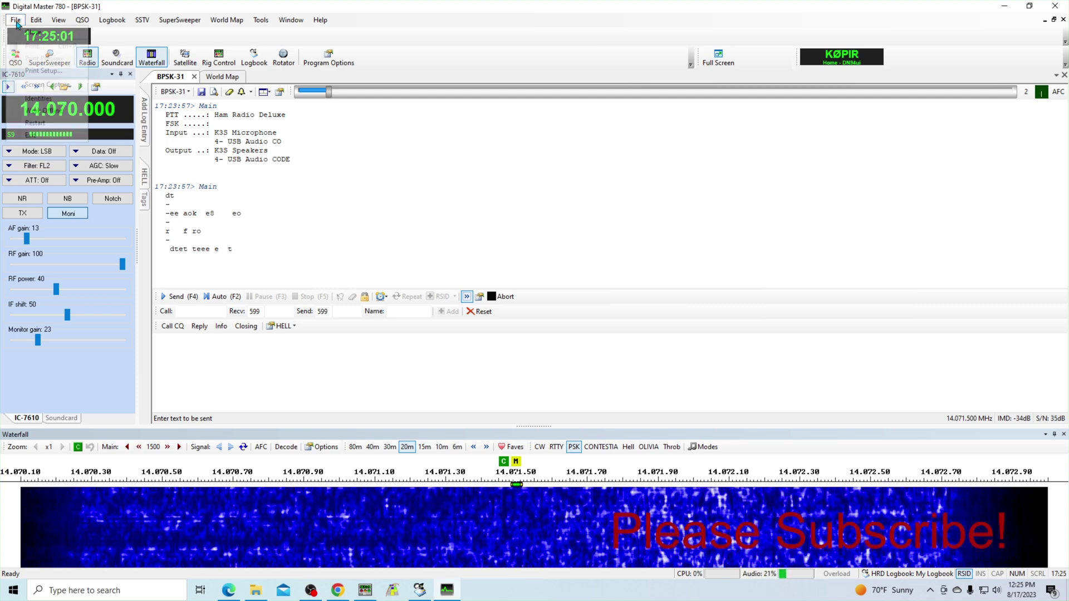
click(38, 137)
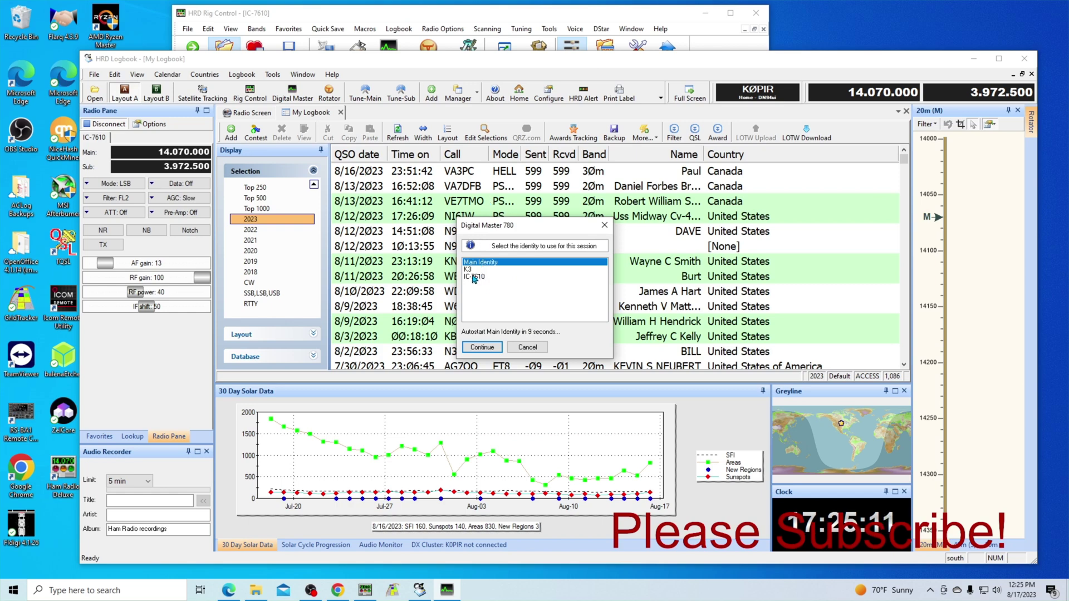
click(473, 270)
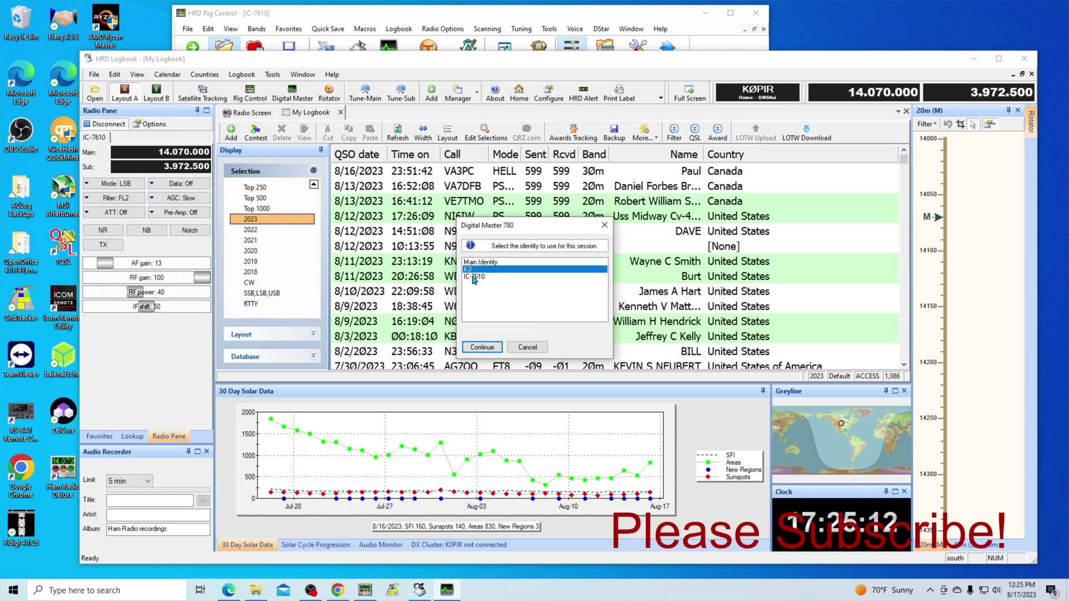
click(485, 351)
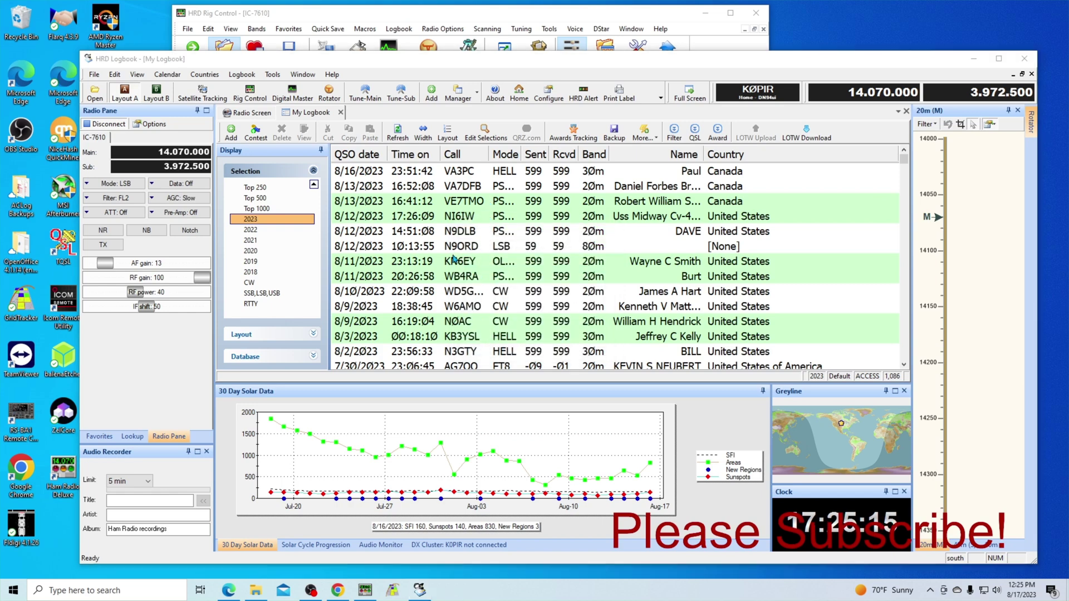